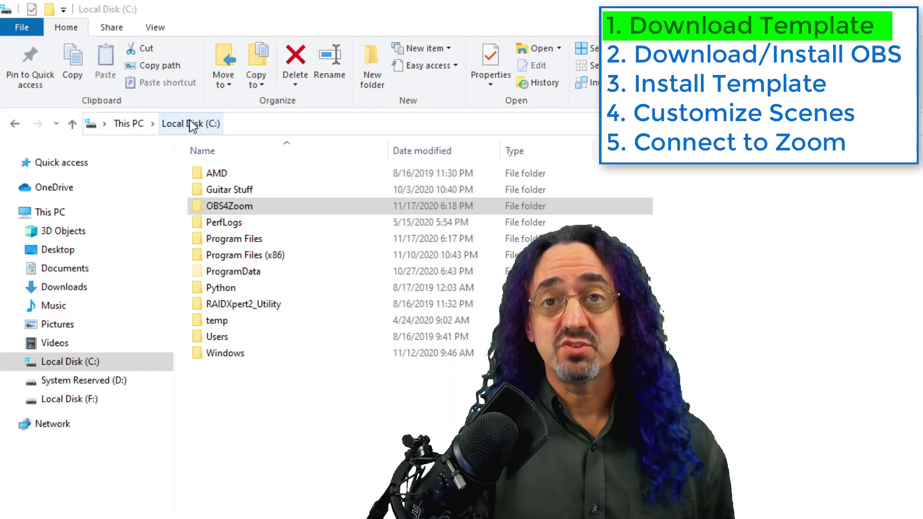
{"action": "left_click", "coordinate": [226, 207]}
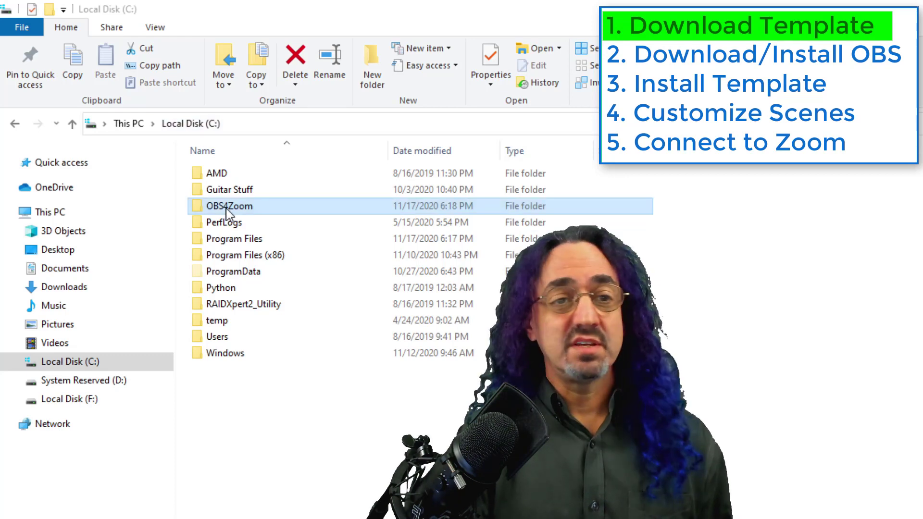
{"action": "double_click", "coordinate": [226, 206]}
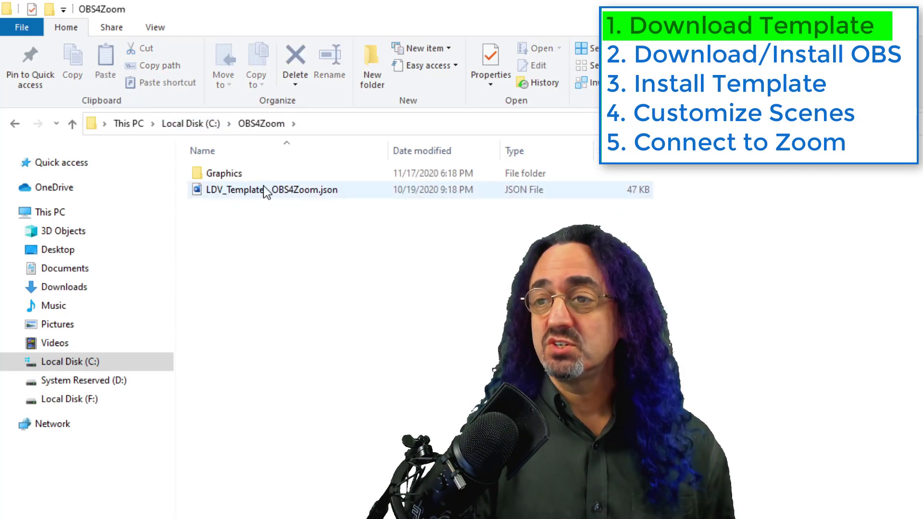
{"action": "left_click", "coordinate": [229, 175]}
{"action": "double_click", "coordinate": [229, 177]}
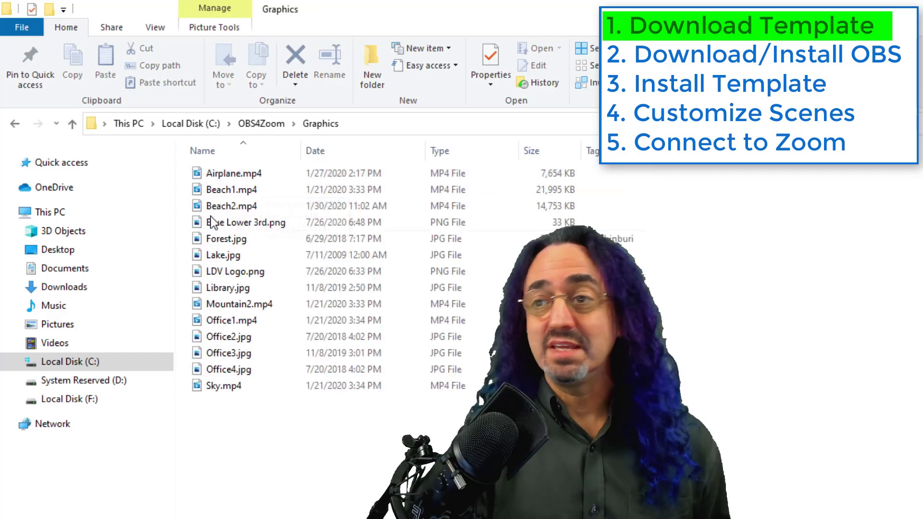
{"action": "left_click", "coordinate": [72, 123]}
{"action": "left_click", "coordinate": [72, 123]}
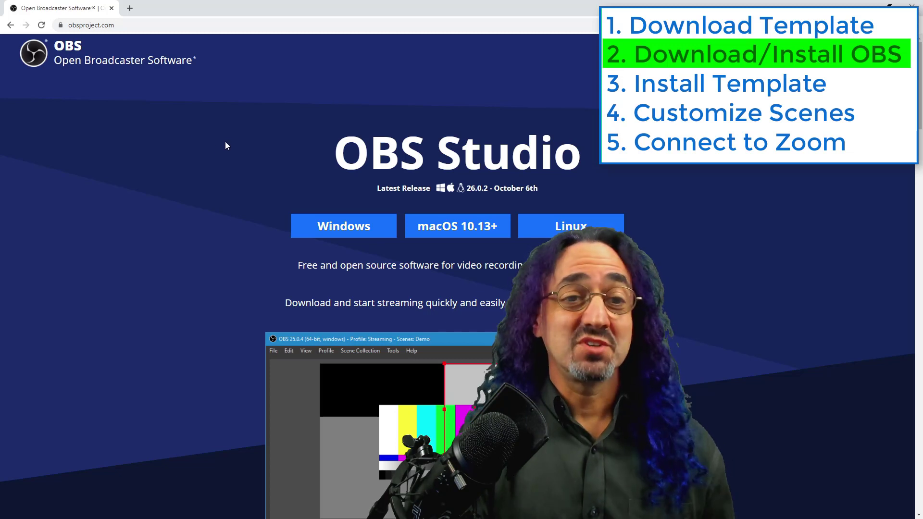
Step: Download the OBS Studio 26.0.2 Windows installer, install with default options, and launch it
{"action": "left_click", "coordinate": [331, 228]}
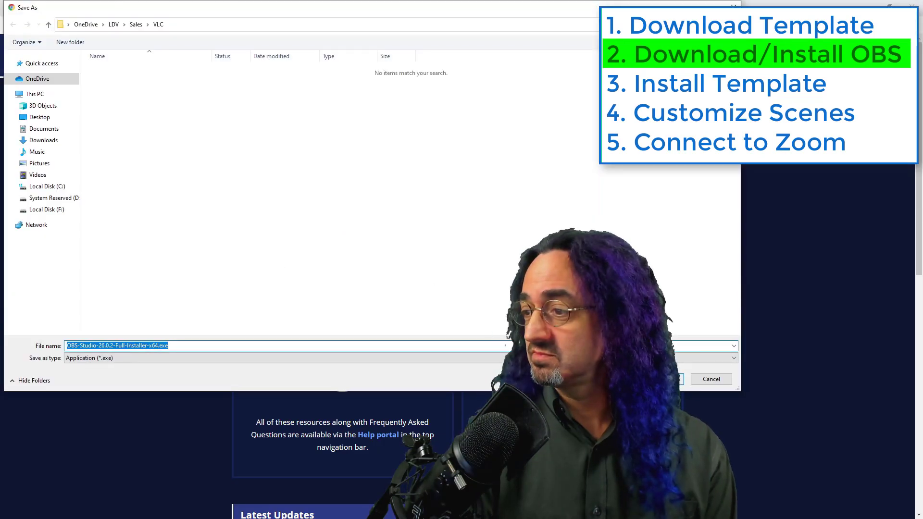
{"action": "key", "text": "Return"}
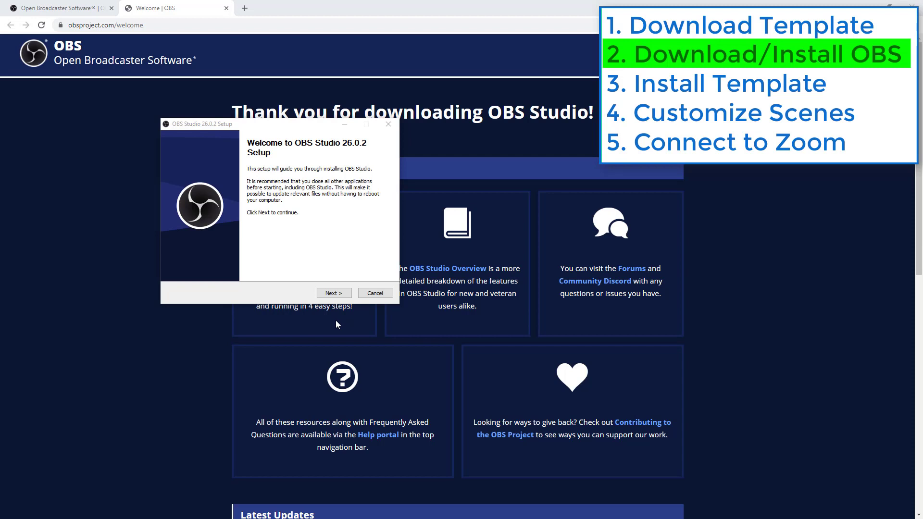
{"action": "left_click", "coordinate": [335, 294]}
{"action": "left_click", "coordinate": [335, 294]}
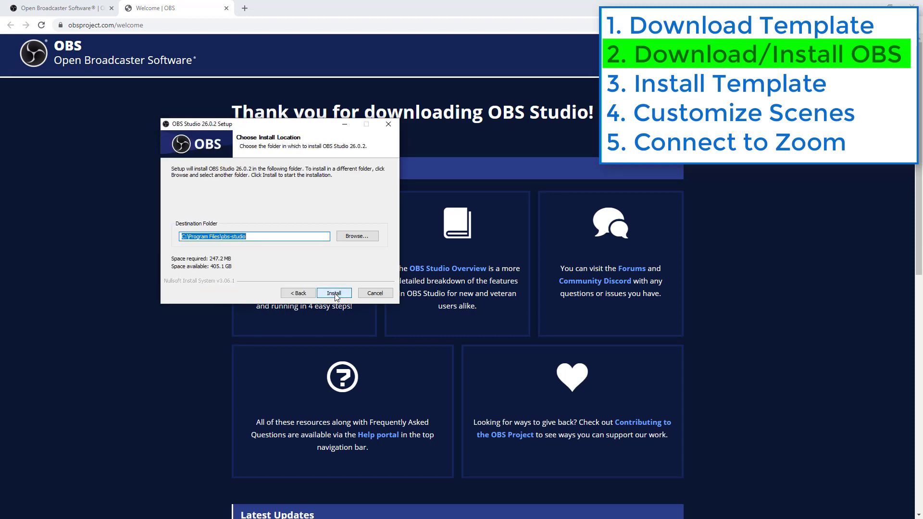
{"action": "left_click", "coordinate": [334, 294]}
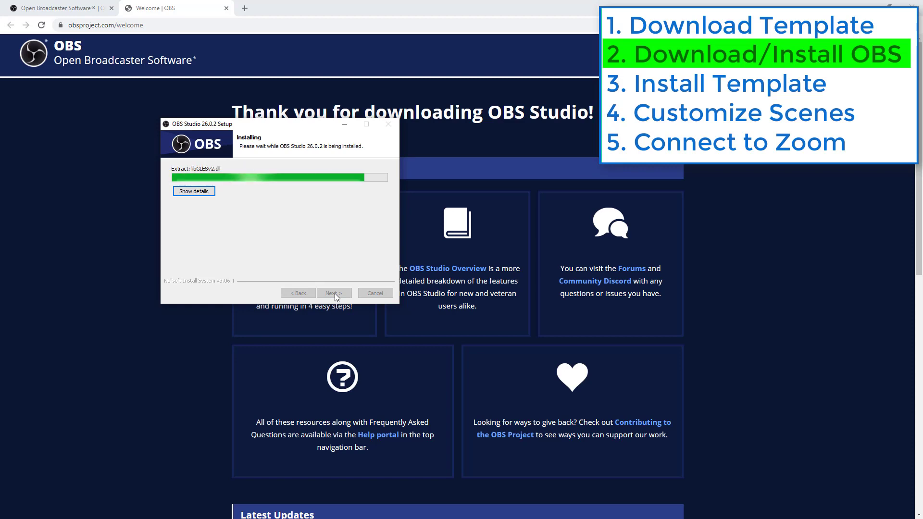
{"action": "left_click", "coordinate": [334, 293]}
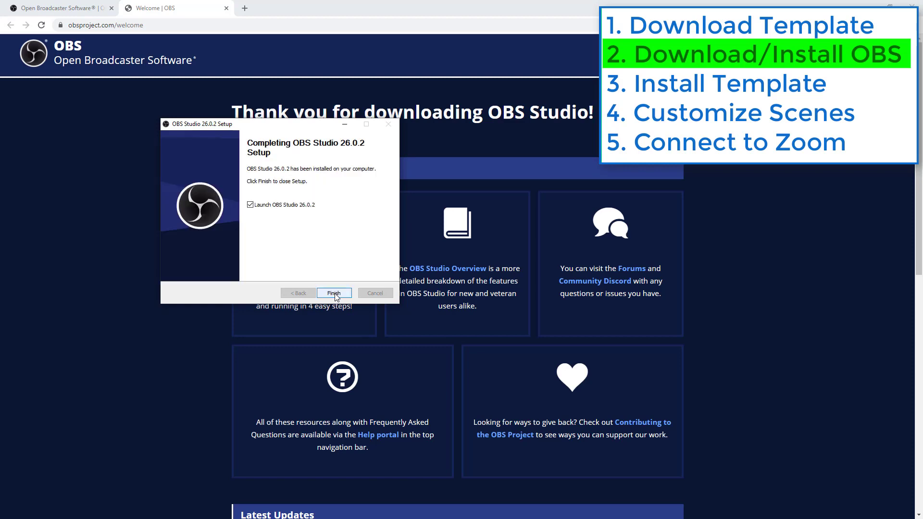
{"action": "left_click", "coordinate": [335, 294]}
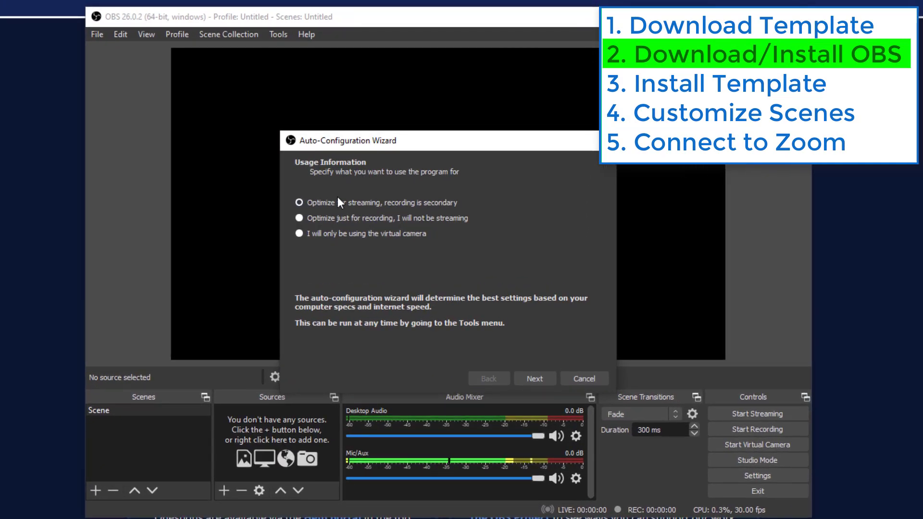
Step: Choose virtual-camera-only usage and apply the recommended 1920x1080, 30 FPS settings
{"action": "left_click", "coordinate": [299, 234]}
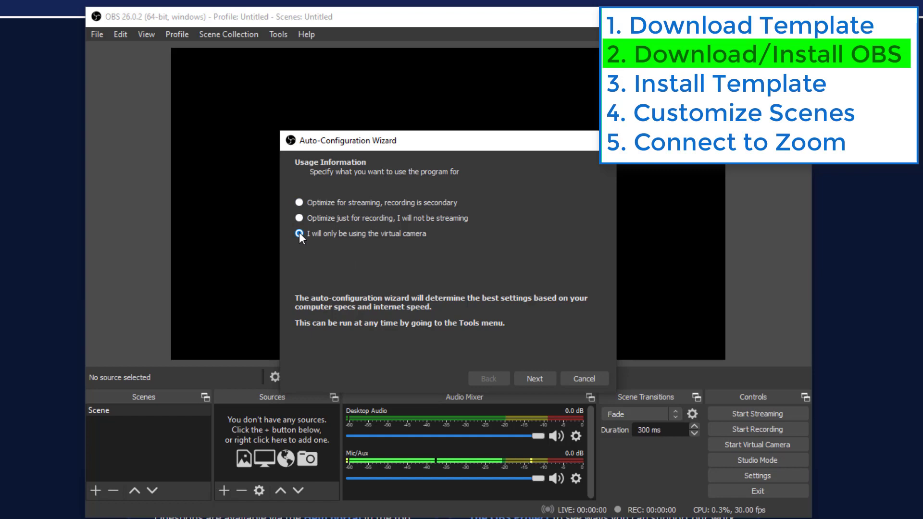
{"action": "left_click", "coordinate": [534, 380]}
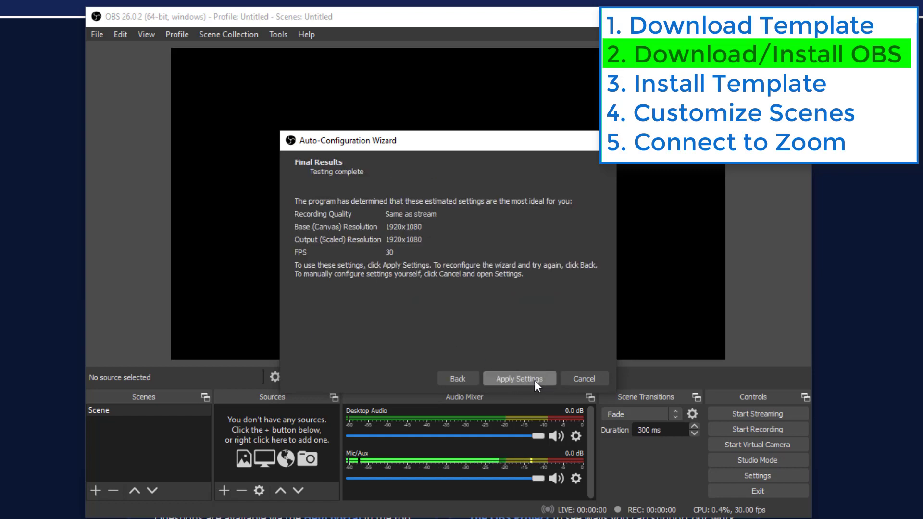
{"action": "left_click", "coordinate": [507, 380]}
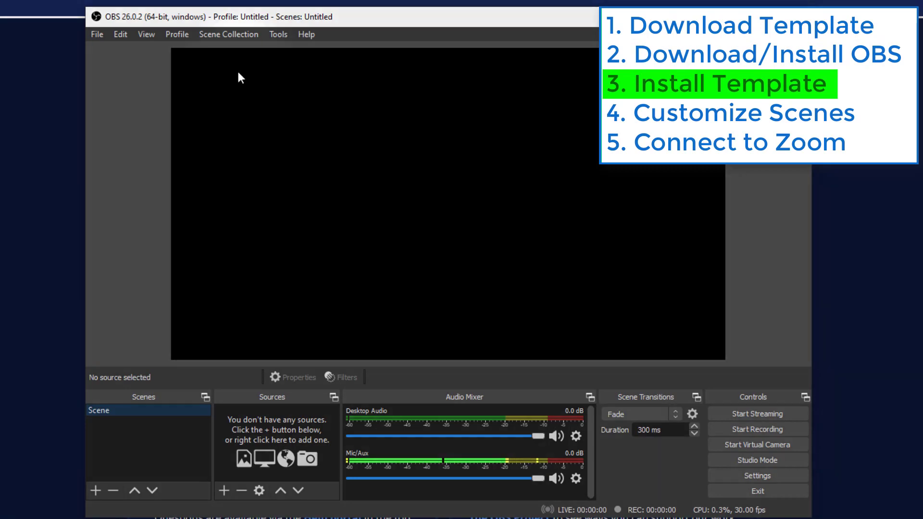
Step: Import C:\OBS4Zoom\LDV_Template__OBS4Zoom.json as a scene collection, declining the automatic search
{"action": "left_click", "coordinate": [230, 35]}
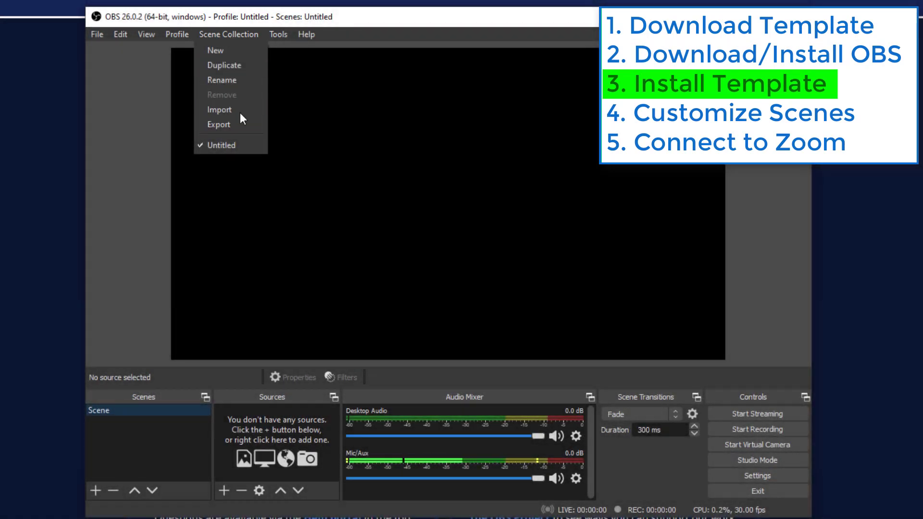
{"action": "left_click", "coordinate": [238, 110]}
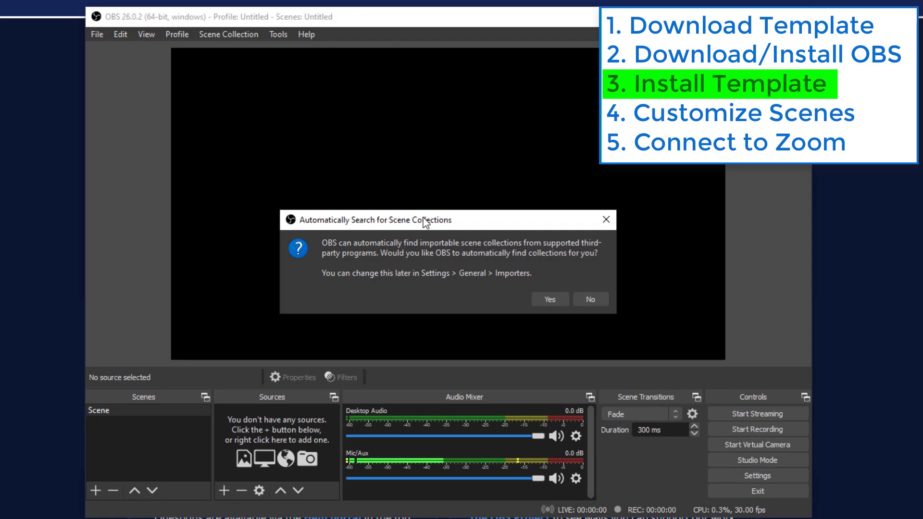
{"action": "left_click", "coordinate": [592, 300]}
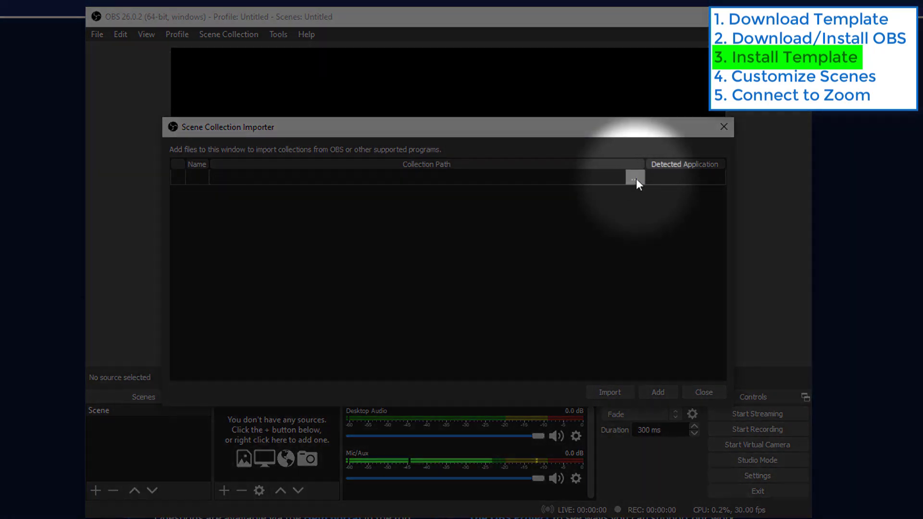
{"action": "left_click", "coordinate": [635, 178]}
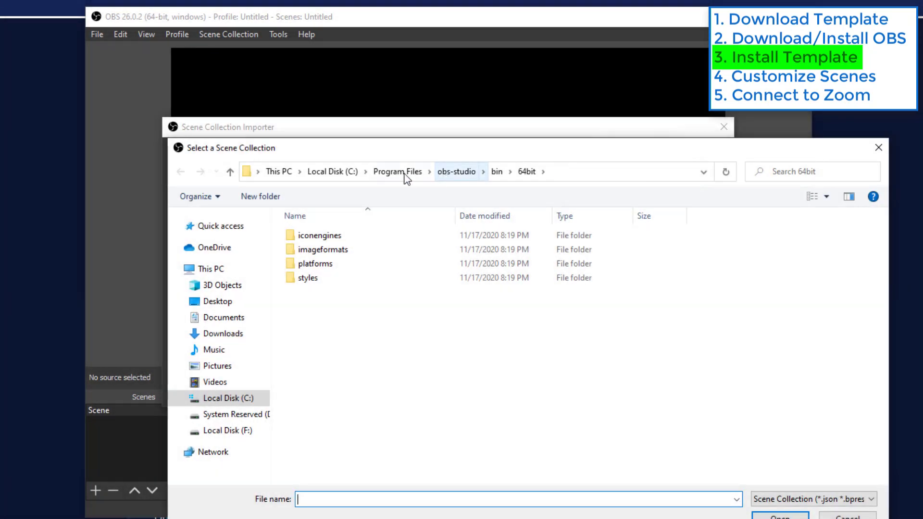
{"action": "left_click", "coordinate": [334, 172]}
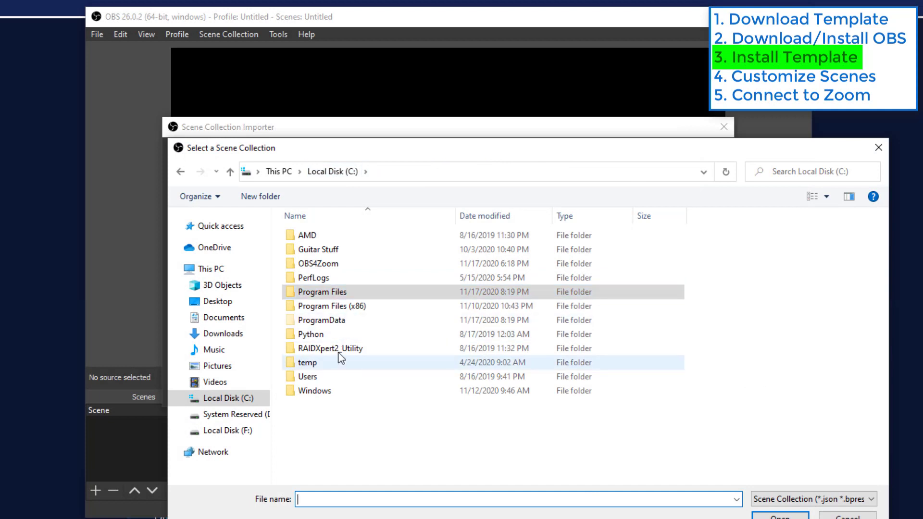
{"action": "double_click", "coordinate": [331, 264]}
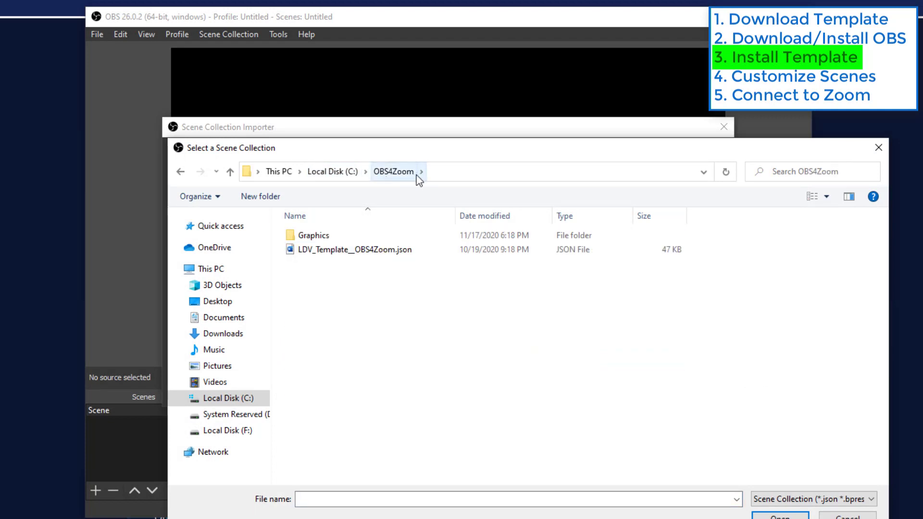
{"action": "double_click", "coordinate": [345, 257]}
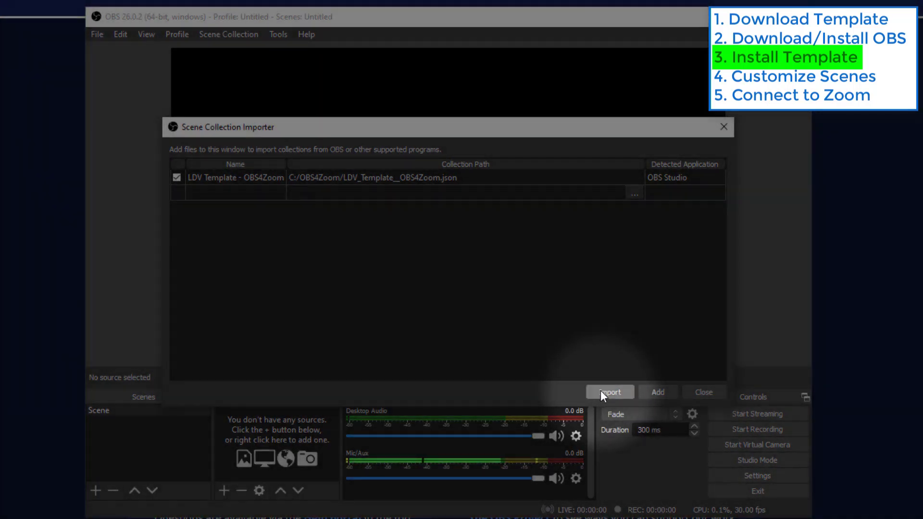
{"action": "left_click", "coordinate": [610, 392]}
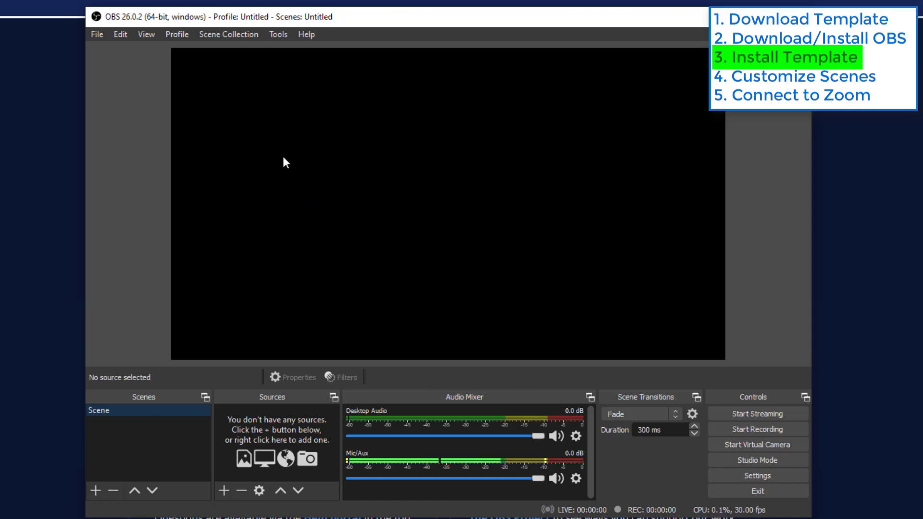
Step: Switch to the LDV Template - OBS4Zoom collection and widen the Sources and Scenes docks
{"action": "left_click", "coordinate": [234, 35]}
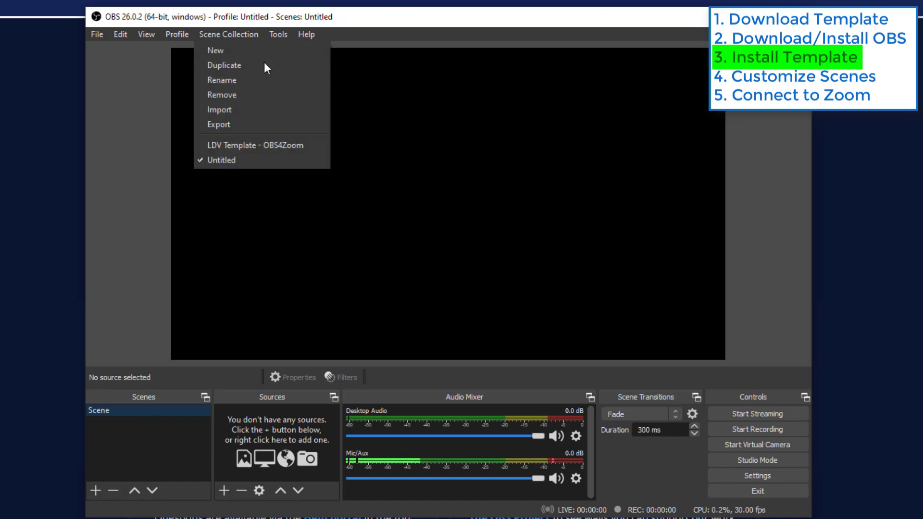
{"action": "left_click", "coordinate": [252, 144]}
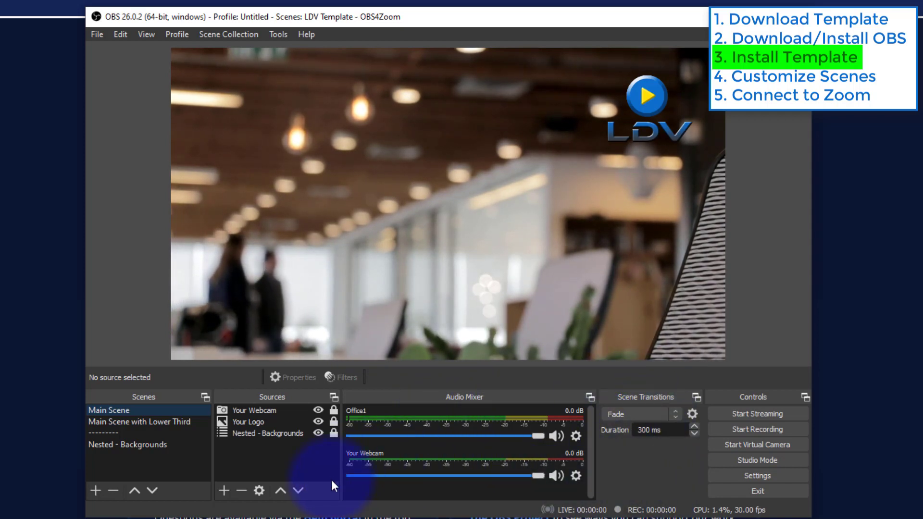
{"action": "left_click_drag", "start_coordinate": [340, 461], "coordinate": [446, 462]}
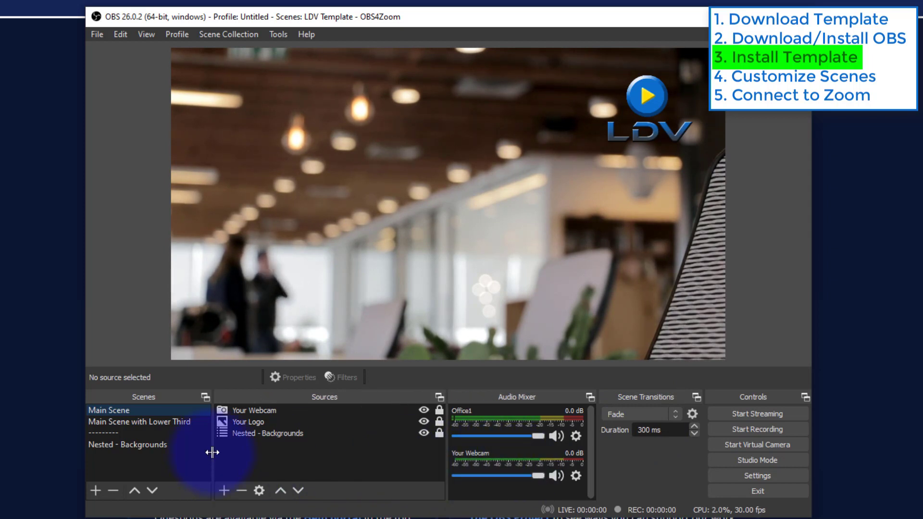
{"action": "left_click_drag", "start_coordinate": [213, 452], "coordinate": [280, 454]}
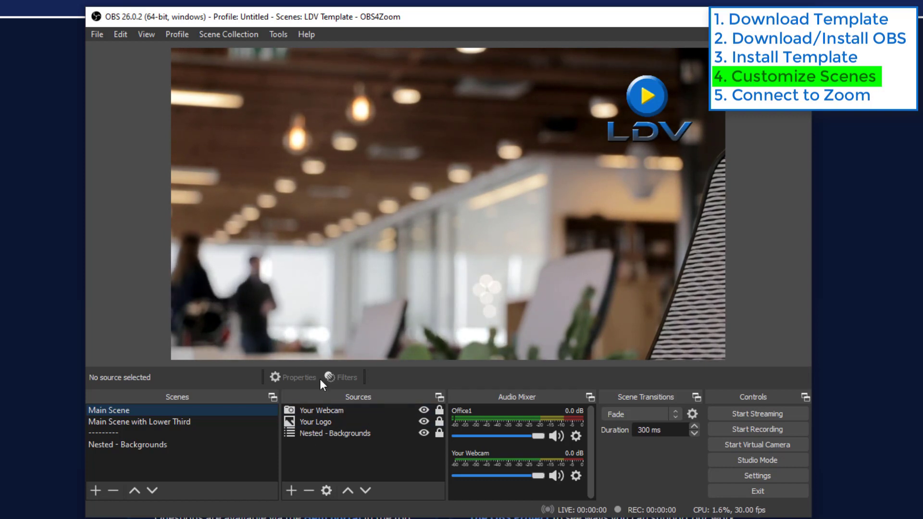
Step: Set the Your Webcam source's device to the Logitech BRIO camera
{"action": "double_click", "coordinate": [337, 410]}
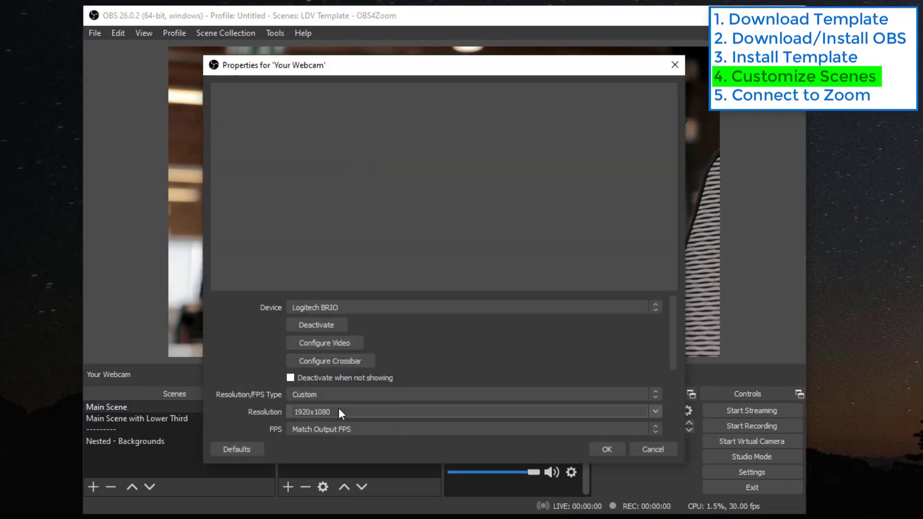
{"action": "left_click", "coordinate": [368, 305]}
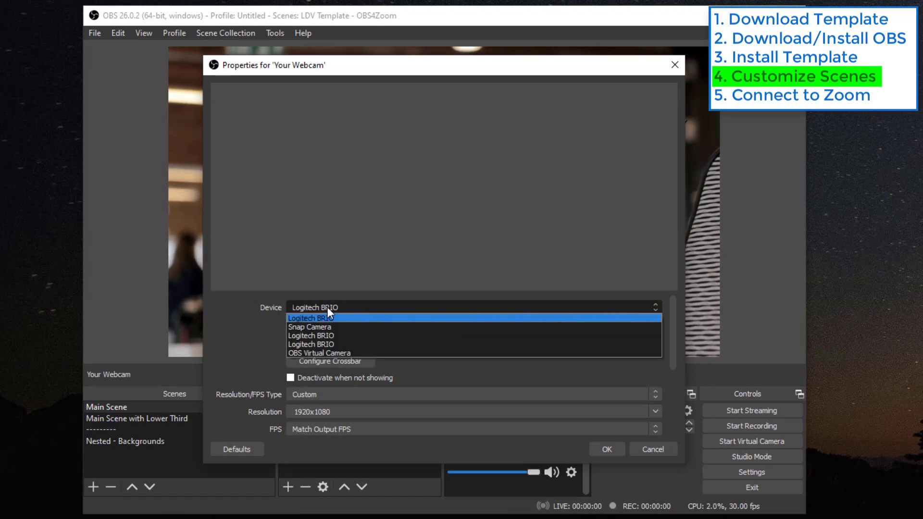
{"action": "left_click", "coordinate": [347, 336]}
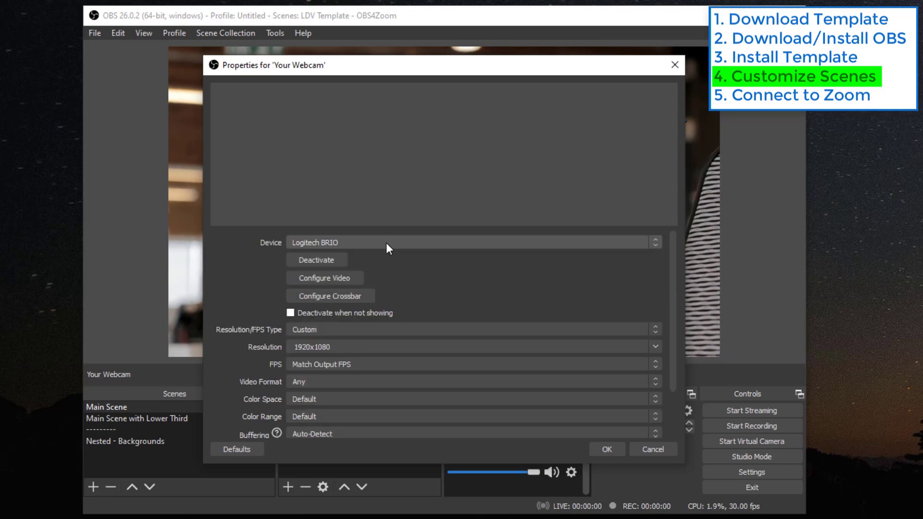
{"action": "left_click", "coordinate": [604, 448]}
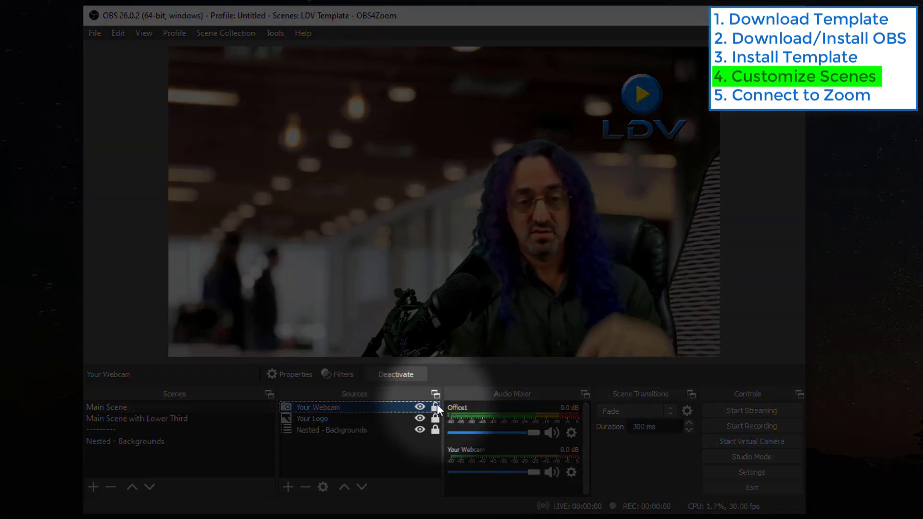
Step: Unlock the webcam and shrink it slightly into the lower-right corner of the preview
{"action": "left_click", "coordinate": [435, 407]}
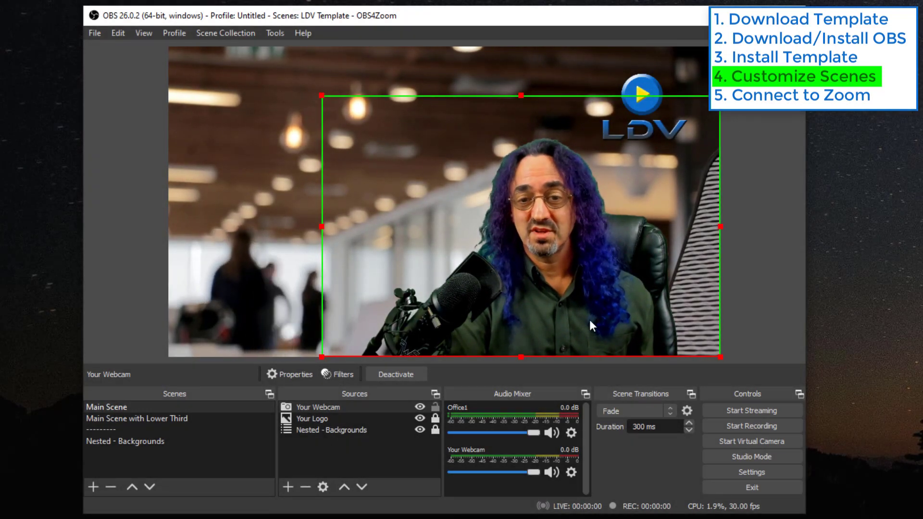
{"action": "left_click_drag", "start_coordinate": [568, 247], "coordinate": [549, 198]}
{"action": "left_click_drag", "start_coordinate": [592, 225], "coordinate": [577, 255]}
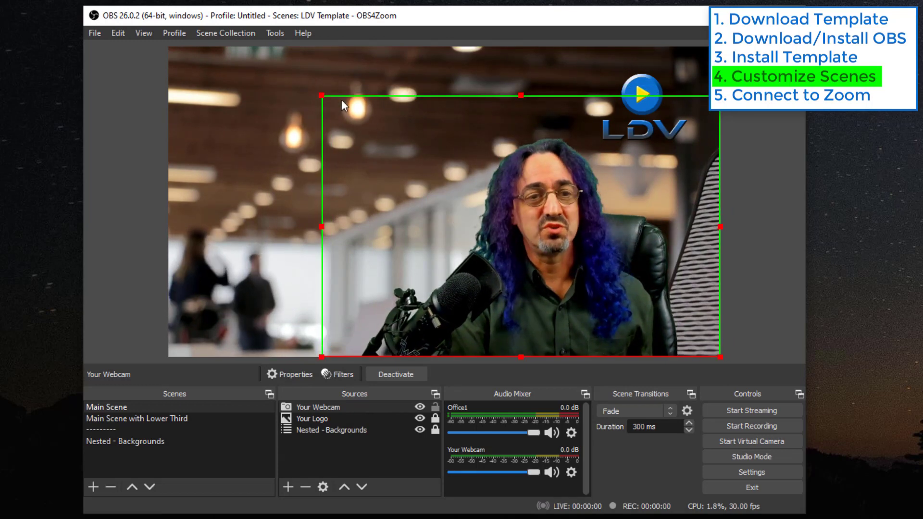
{"action": "left_click_drag", "start_coordinate": [331, 98], "coordinate": [375, 114]}
Step: Lock the webcam, then enlarge the LDV logo slightly, nudge it right, and lock it
{"action": "left_click", "coordinate": [435, 406]}
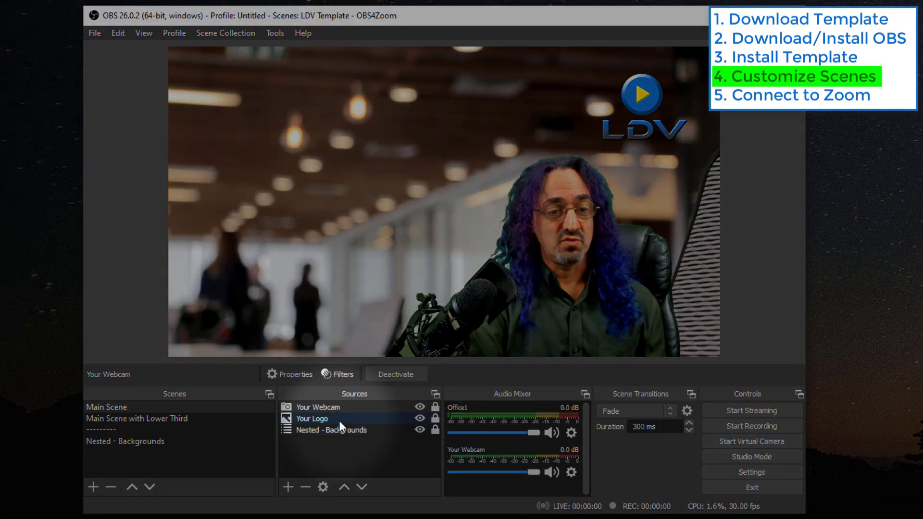
{"action": "left_click", "coordinate": [339, 420]}
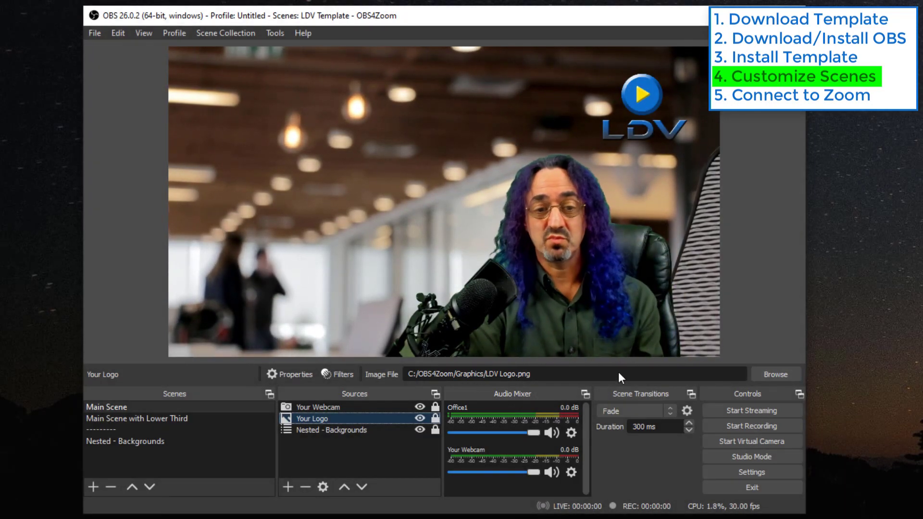
{"action": "left_click", "coordinate": [436, 418]}
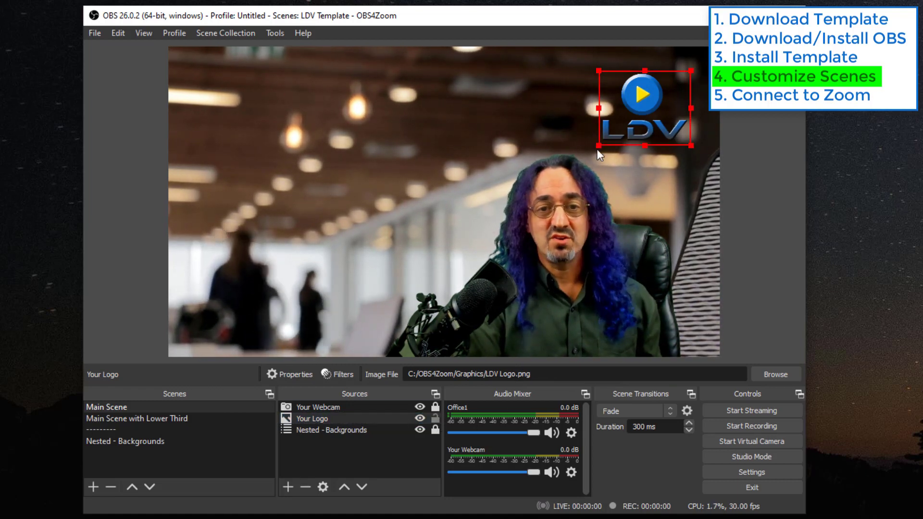
{"action": "mouse_move", "coordinate": [598, 146]}
{"action": "left_mouse_down"}
{"action": "mouse_move", "coordinate": [515, 185]}
{"action": "mouse_move", "coordinate": [590, 153]}
{"action": "left_mouse_up"}
{"action": "left_click_drag", "start_coordinate": [638, 109], "coordinate": [642, 107]}
{"action": "left_click", "coordinate": [435, 419]}
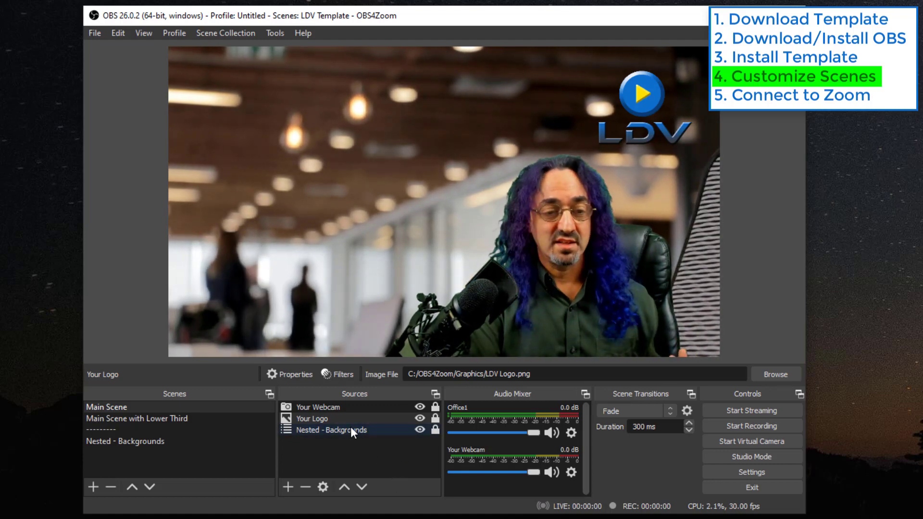
{"action": "left_click", "coordinate": [350, 429]}
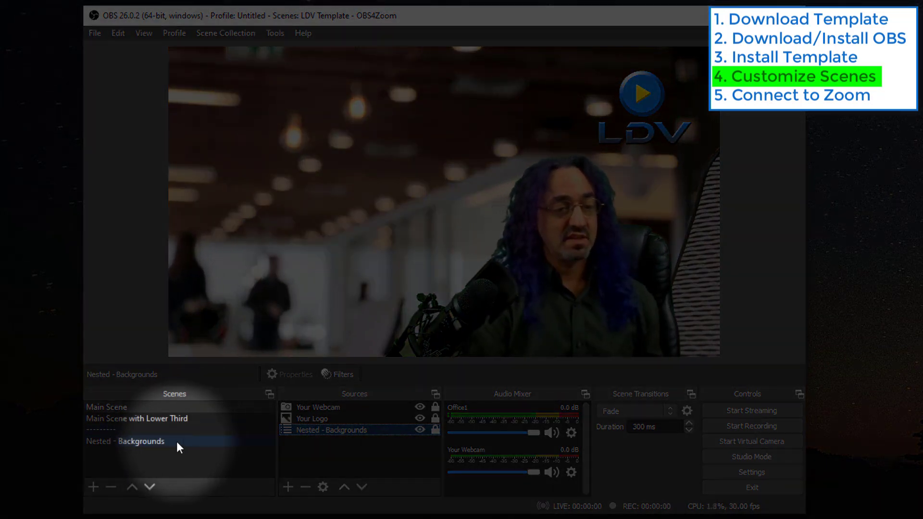
Step: In Nested - Backgrounds, show Airplane and hide Office1, then preview it in Main Scene
{"action": "left_click", "coordinate": [177, 442]}
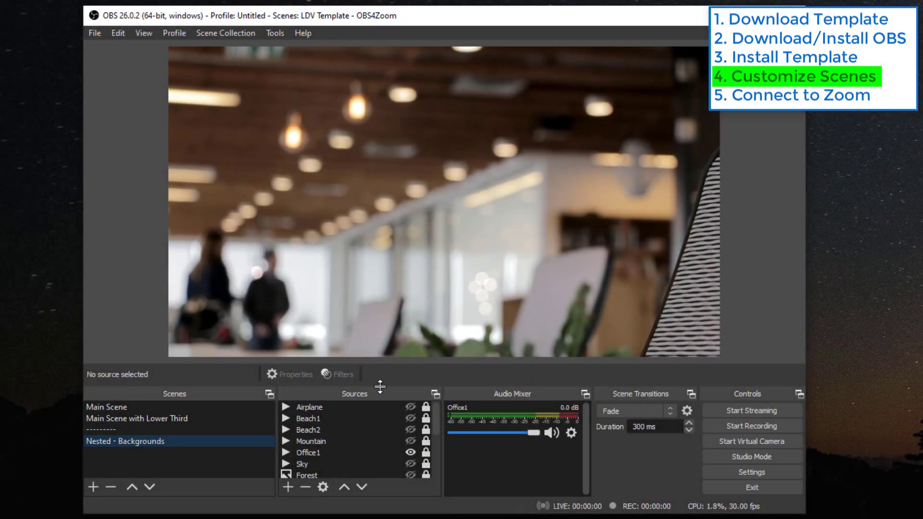
{"action": "left_click_drag", "start_coordinate": [380, 386], "coordinate": [384, 308]}
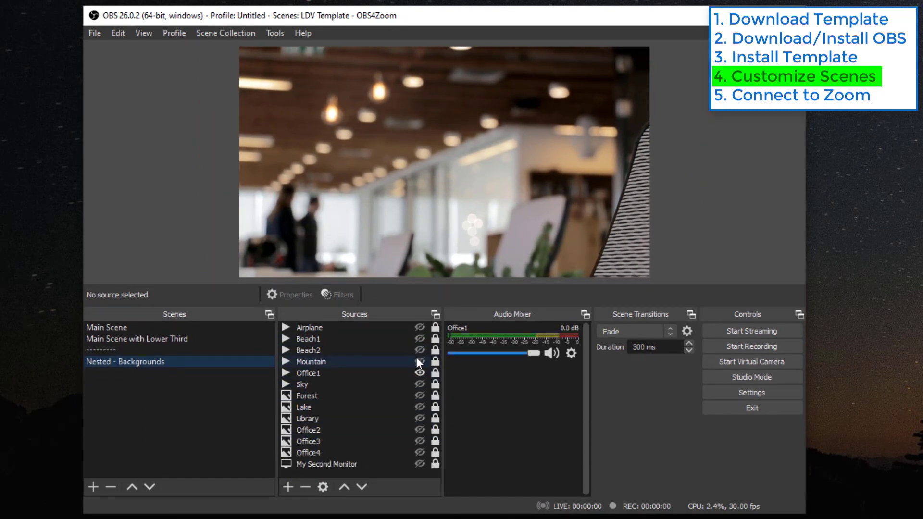
{"action": "left_click", "coordinate": [418, 328]}
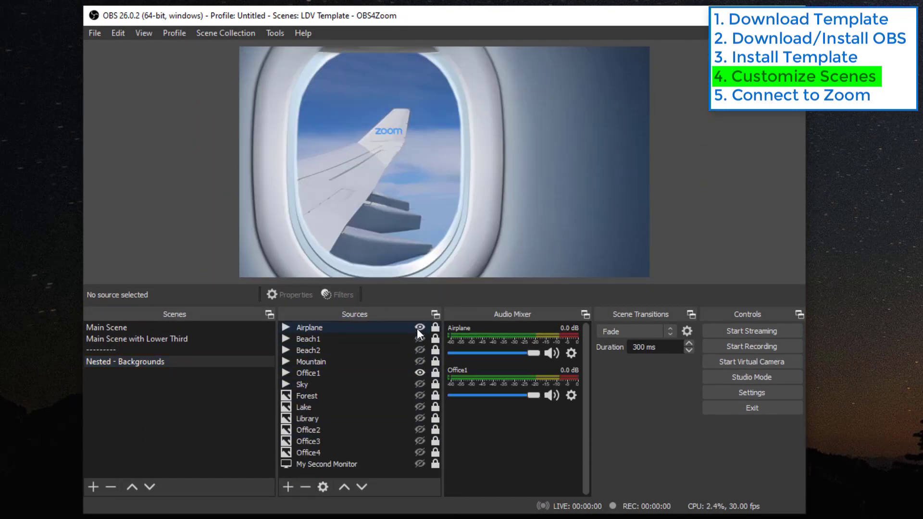
{"action": "left_click", "coordinate": [419, 373]}
{"action": "left_click", "coordinate": [193, 327]}
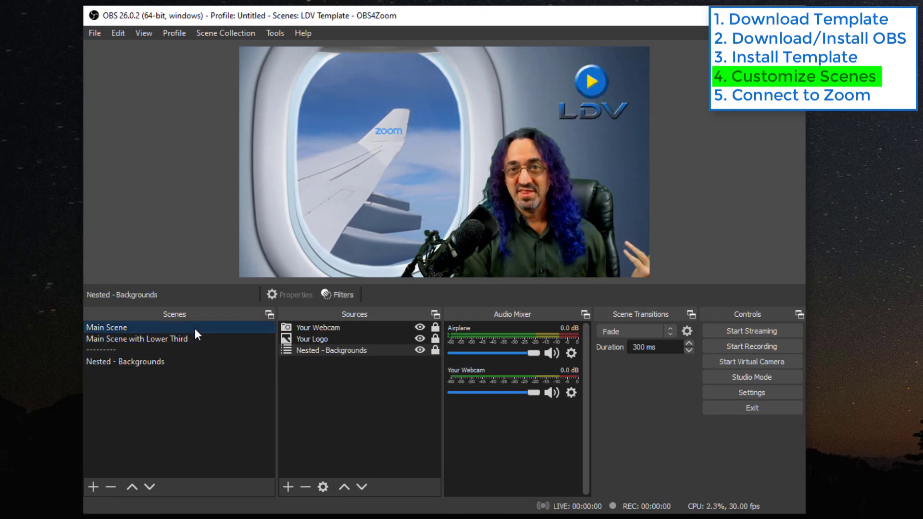
Step: Hide the Airplane background so Library becomes the backdrop, and check Main Scene
{"action": "left_click", "coordinate": [186, 361]}
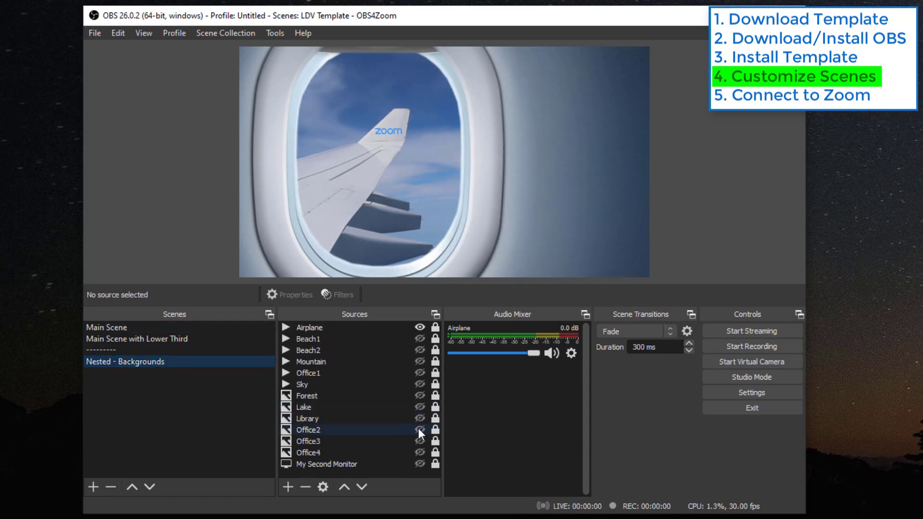
{"action": "left_click", "coordinate": [418, 327]}
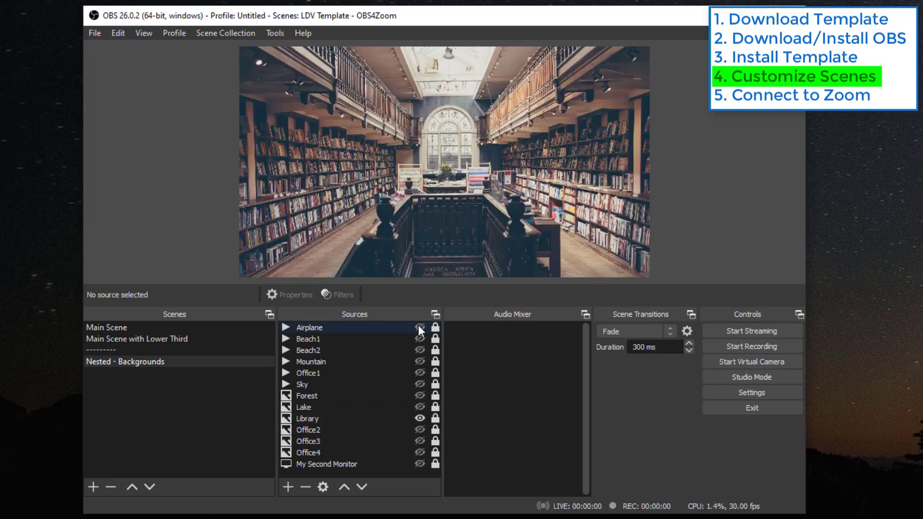
{"action": "left_click", "coordinate": [172, 326]}
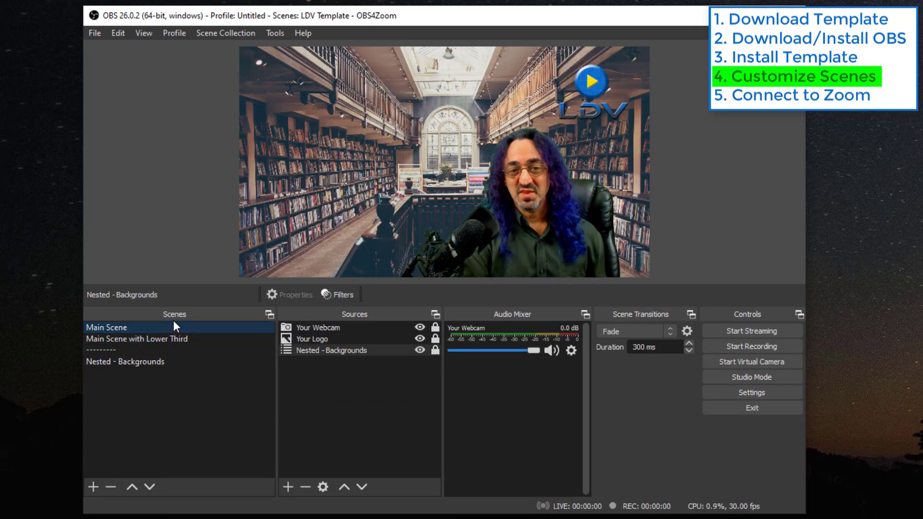
Step: Replace the Library background with the second-monitor capture and preview it in Main Scene
{"action": "left_click", "coordinate": [175, 365]}
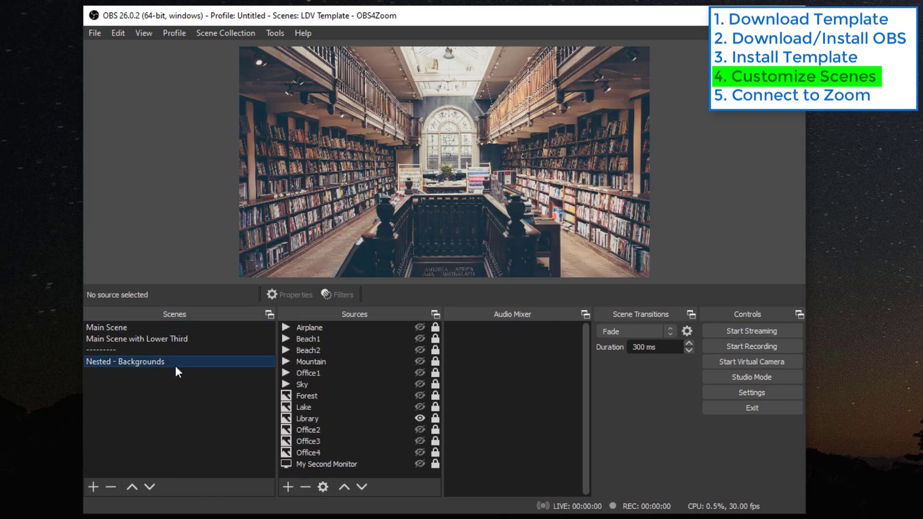
{"action": "left_click", "coordinate": [419, 464]}
{"action": "left_click", "coordinate": [420, 418]}
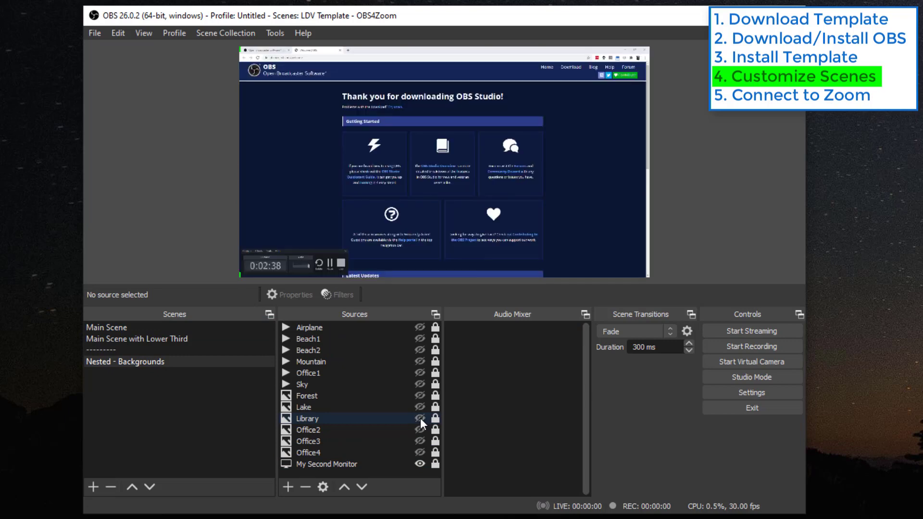
{"action": "left_click", "coordinate": [197, 326]}
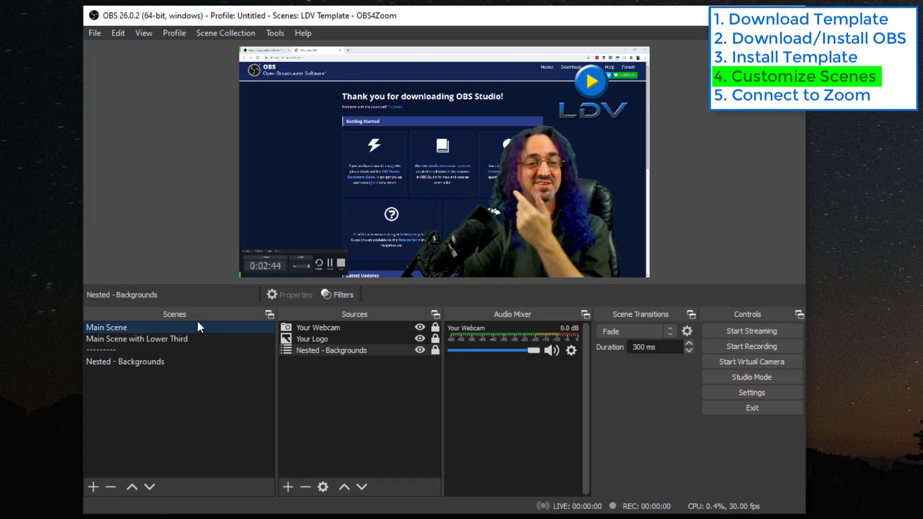
Step: Make the Forest background visible in Nested - Backgrounds and return to Main Scene
{"action": "left_click", "coordinate": [190, 362]}
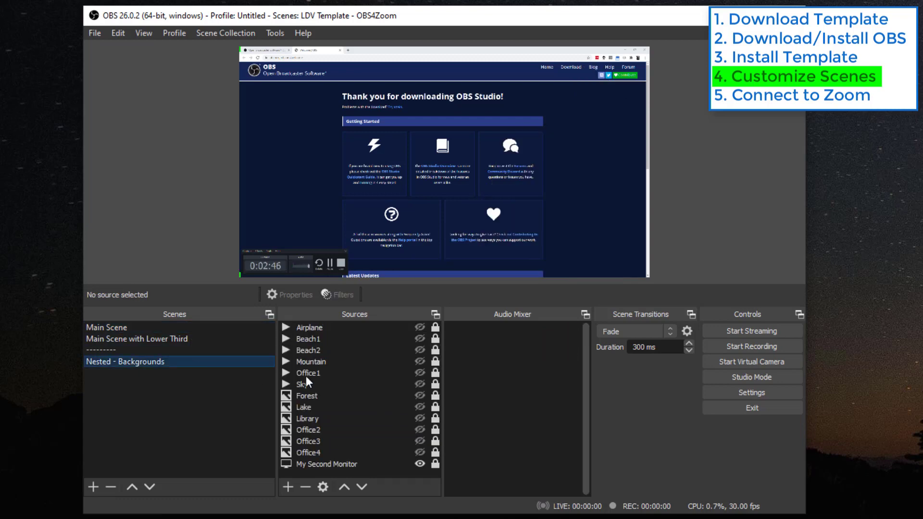
{"action": "left_click", "coordinate": [419, 396]}
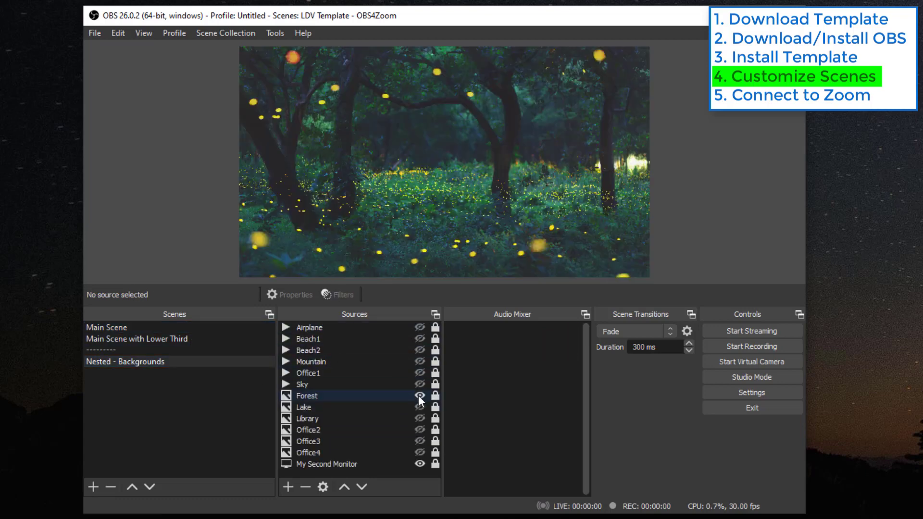
{"action": "left_click", "coordinate": [190, 328]}
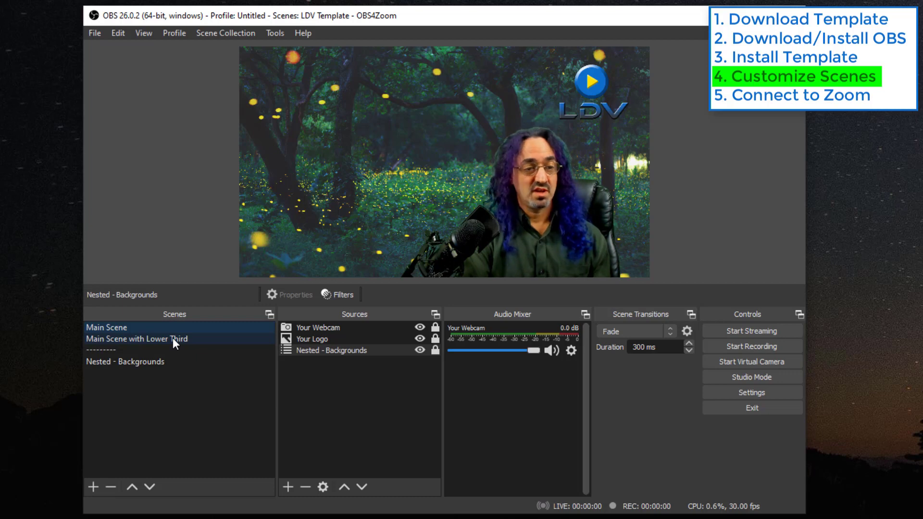
Step: In Main Scene with Lower Third, replace the Your Name placeholder with the presenter's name
{"action": "left_click", "coordinate": [172, 338]}
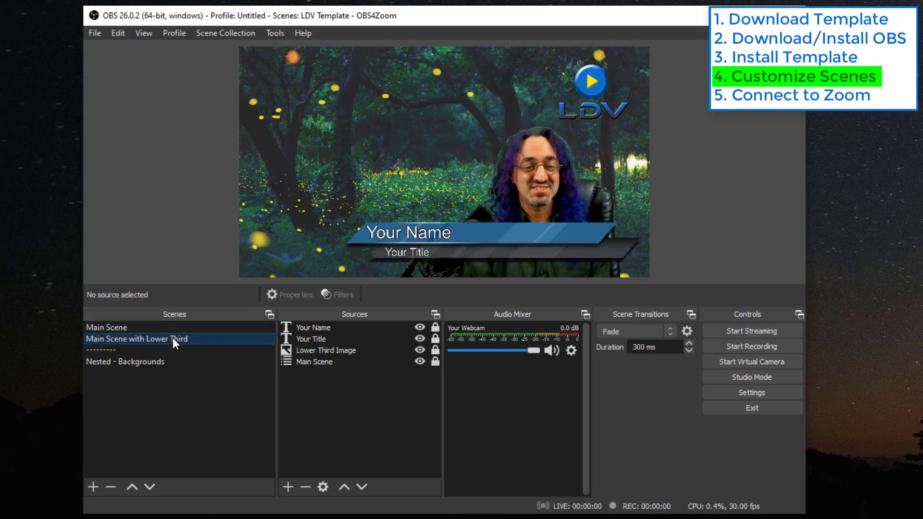
{"action": "left_click", "coordinate": [331, 327]}
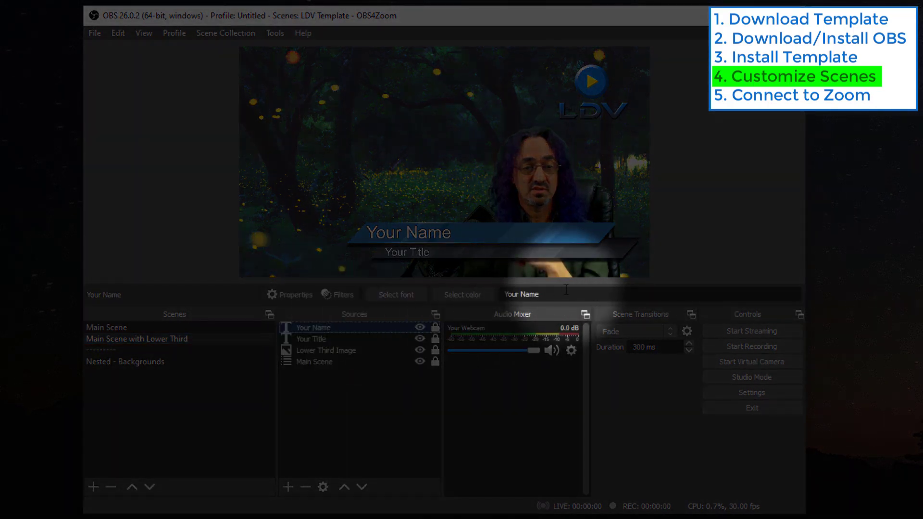
{"action": "left_click_drag", "start_coordinate": [540, 294], "coordinate": [498, 293]}
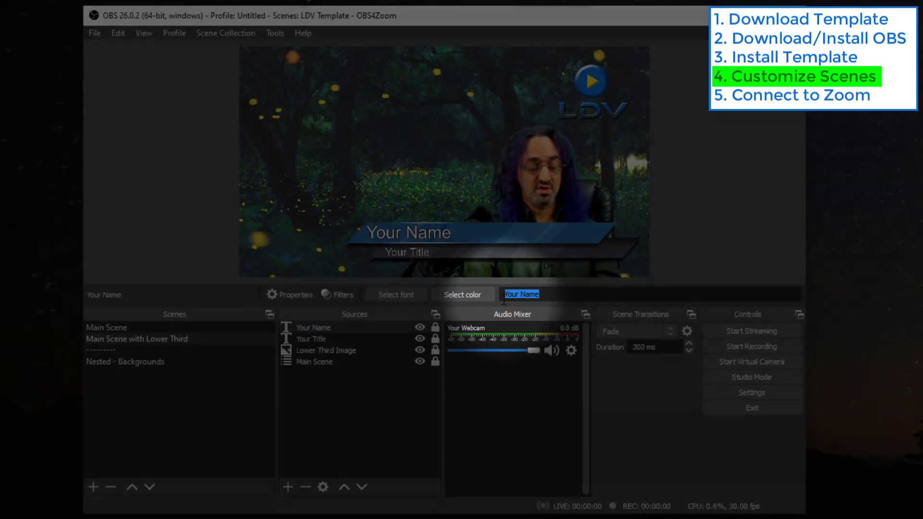
{"action": "type", "text": "Dai"}
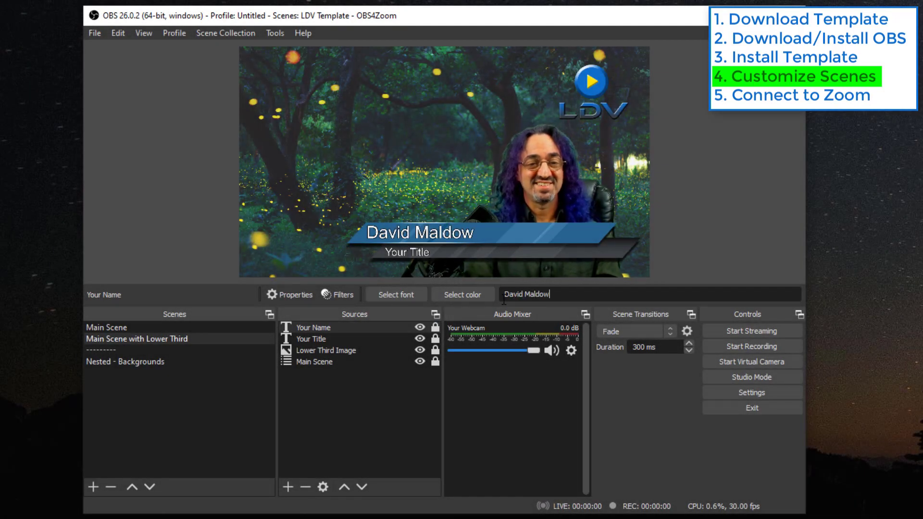
Step: Change the Your Title text to 'Founder - Let's Do Video'
{"action": "left_click", "coordinate": [342, 338]}
{"action": "left_click_drag", "start_coordinate": [549, 290], "coordinate": [475, 287]}
{"action": "type", "text": "Founder - "}
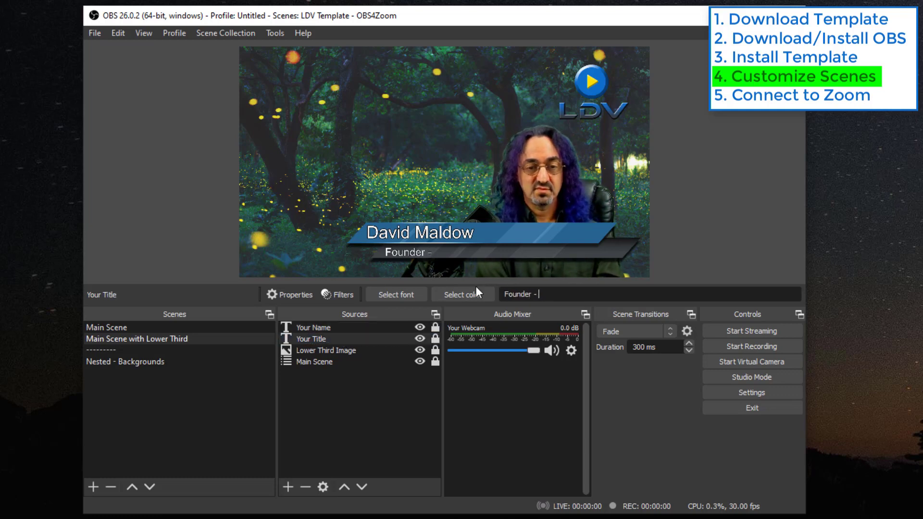
{"action": "type", "text": "Let's Do Video"}
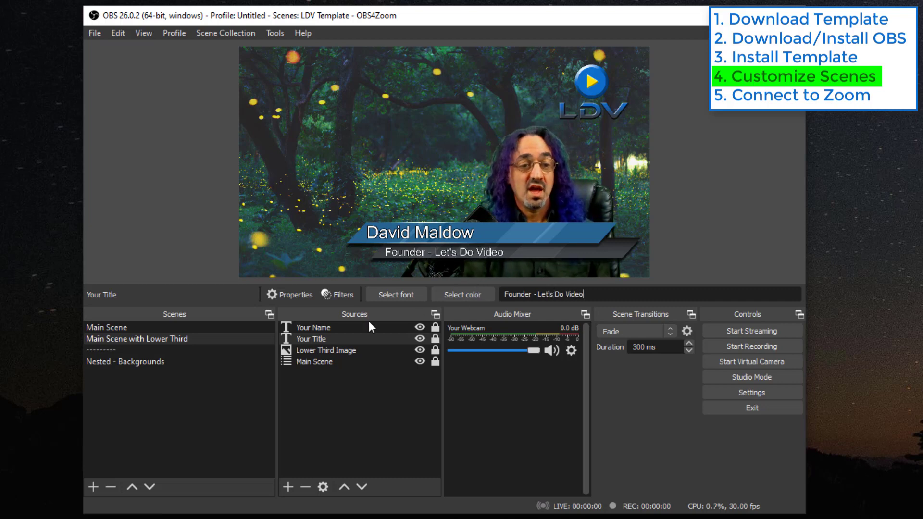
{"action": "left_click", "coordinate": [358, 350]}
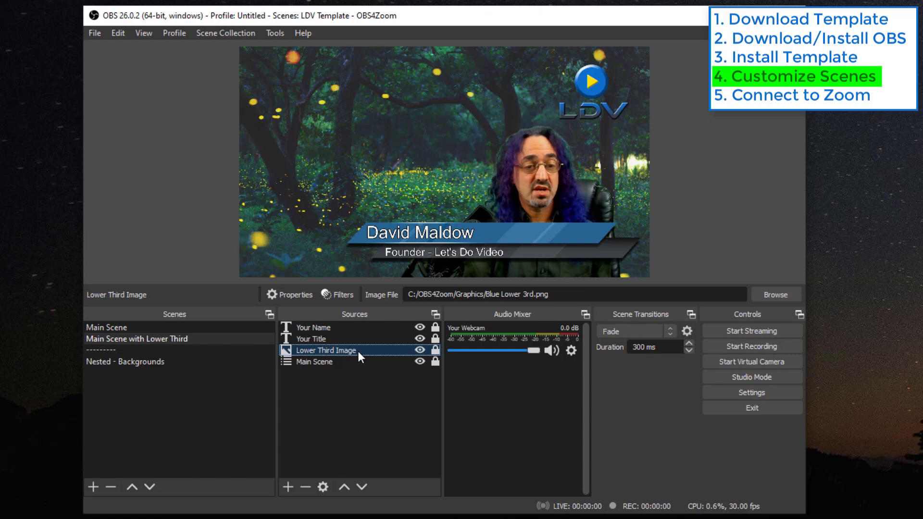
{"action": "double_click", "coordinate": [333, 350]}
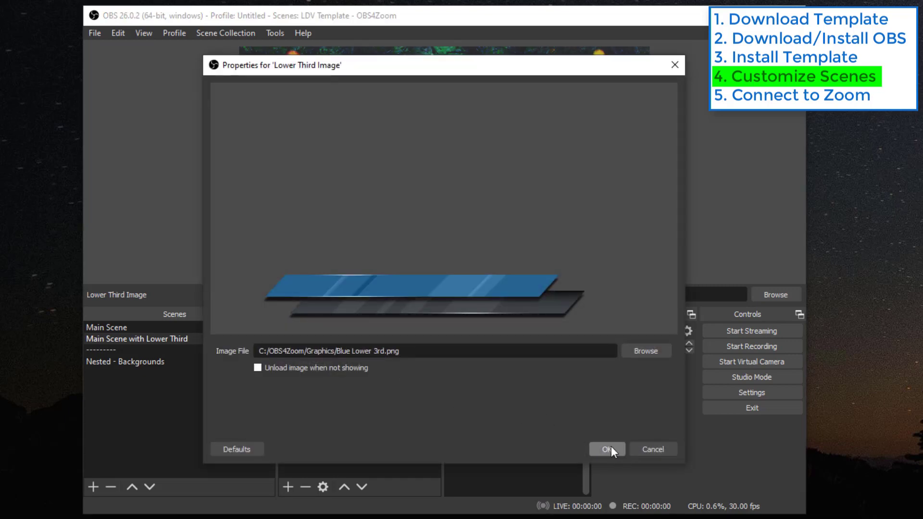
{"action": "left_click", "coordinate": [660, 451]}
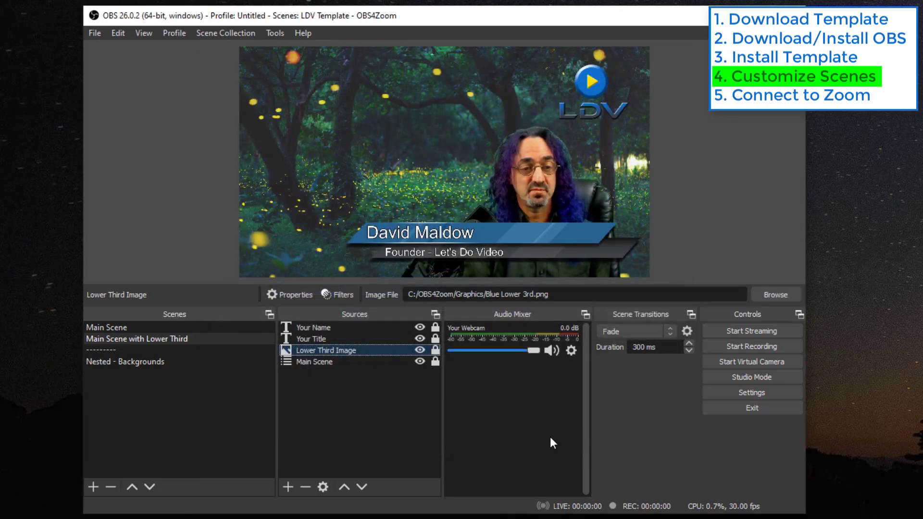
{"action": "left_click", "coordinate": [342, 365]}
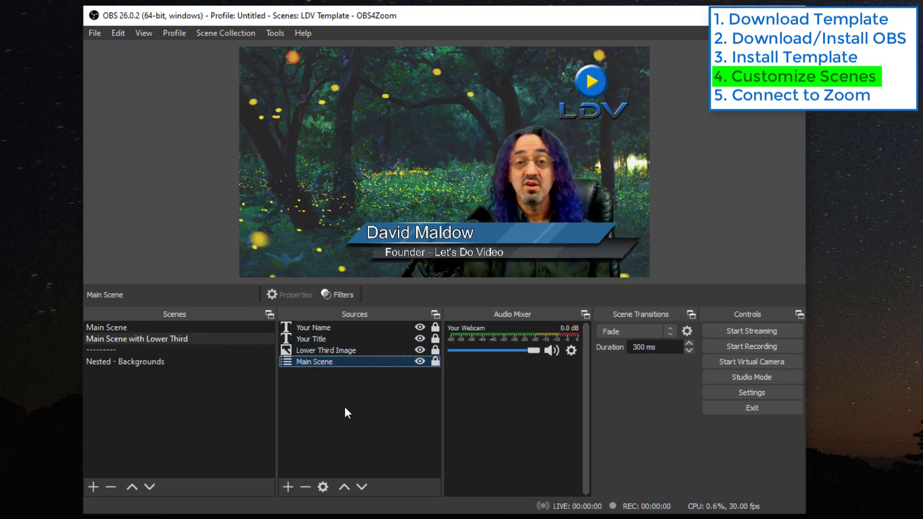
Step: Toggle between Main Scene and Main Scene with Lower Third, ending on Main Scene
{"action": "left_click", "coordinate": [169, 327]}
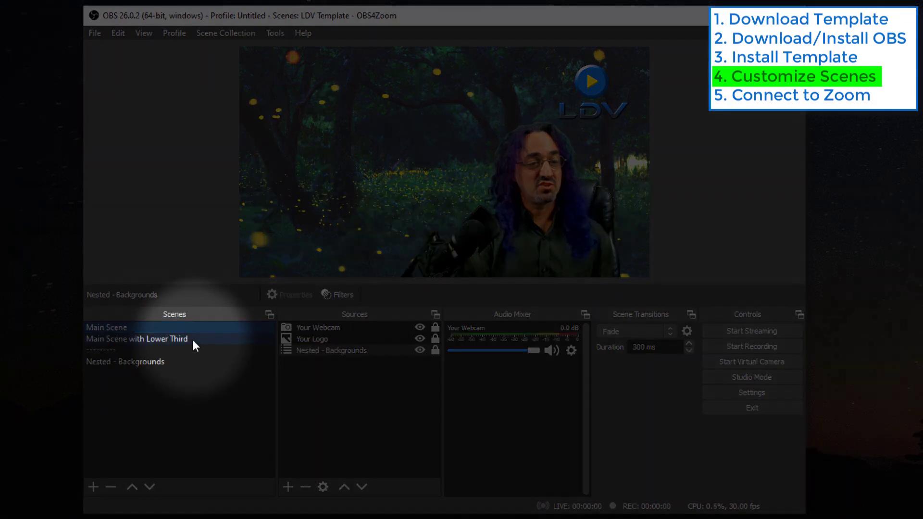
{"action": "left_click", "coordinate": [192, 338]}
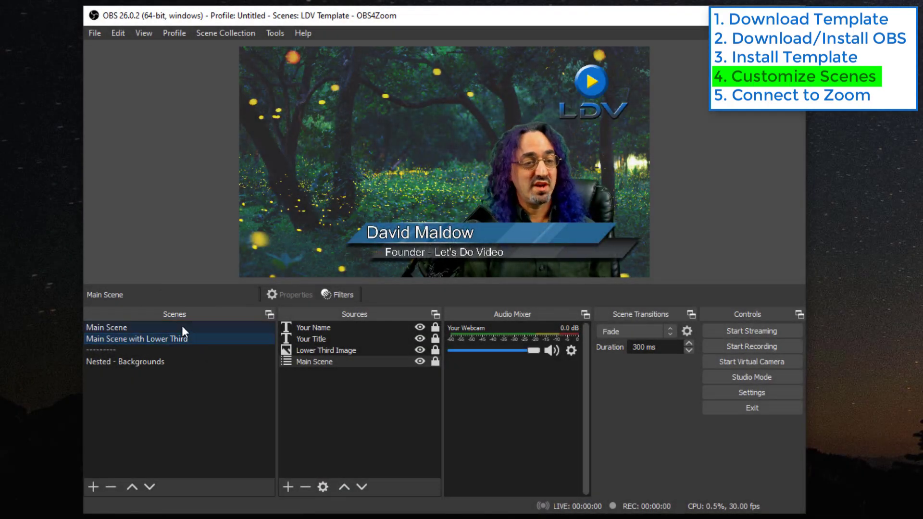
{"action": "left_click", "coordinate": [182, 325]}
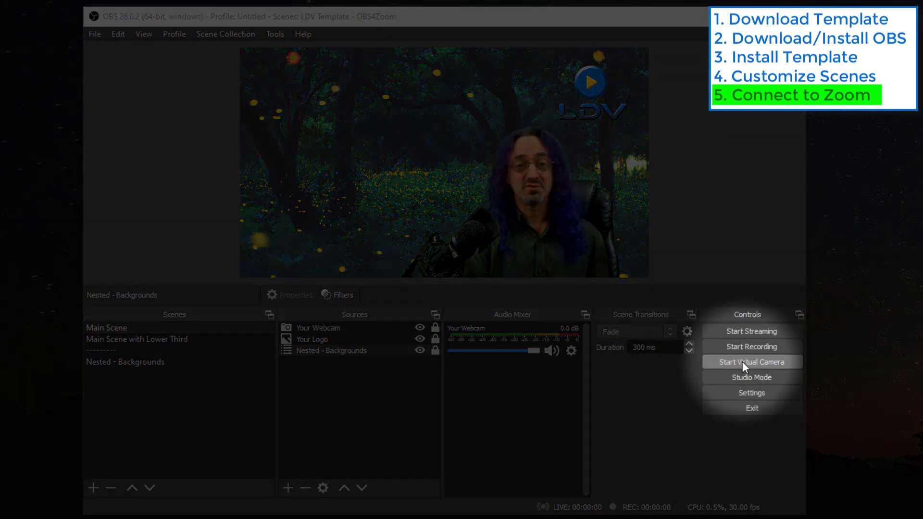
Step: Start the OBS virtual camera from the Controls dock
{"action": "left_click", "coordinate": [742, 362]}
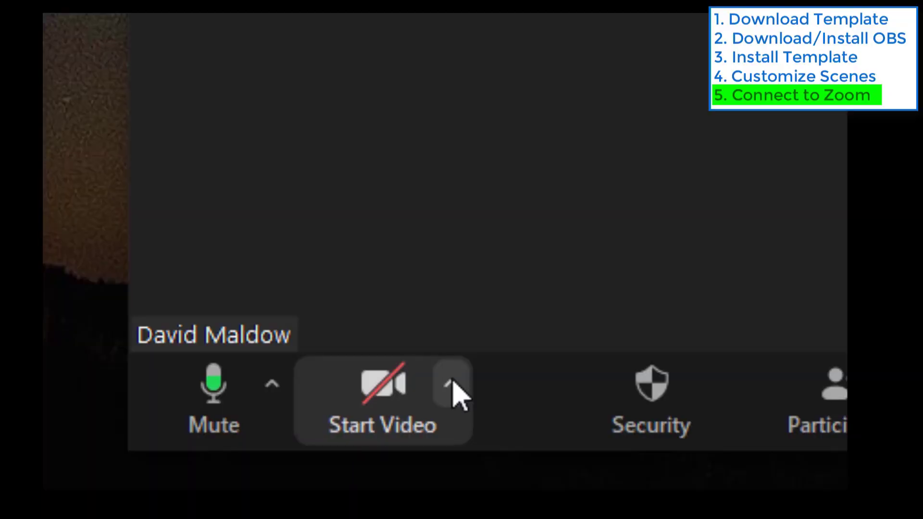
Step: Open Zoom's camera list next to Start Video to choose OBS Virtual Camera
{"action": "left_click", "coordinate": [452, 384]}
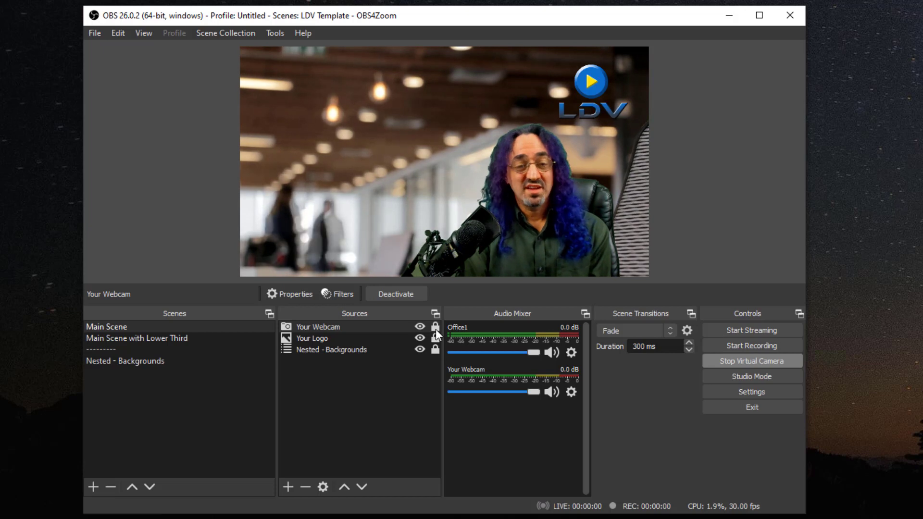
Step: Enlarge the webcam image, lock its source, and switch to Main Scene with Lower Third
{"action": "left_click_drag", "start_coordinate": [373, 96], "coordinate": [354, 92]}
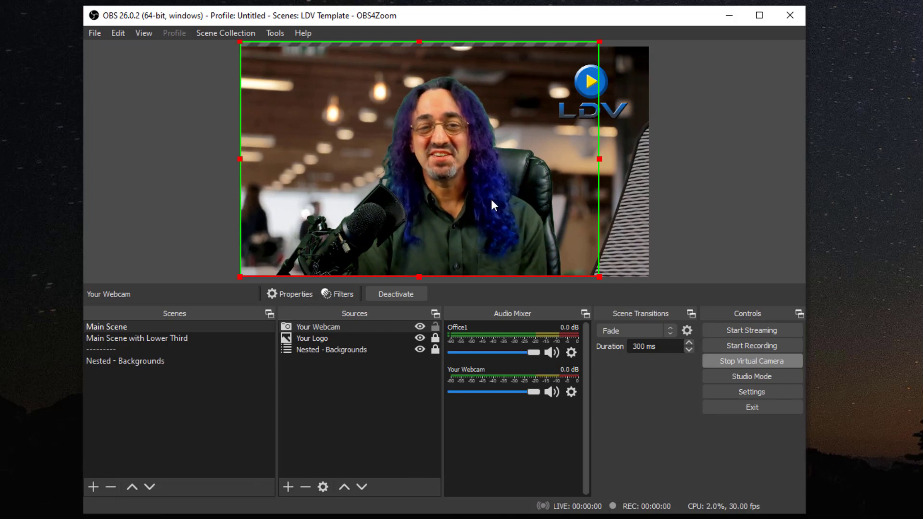
{"action": "left_click", "coordinate": [436, 328]}
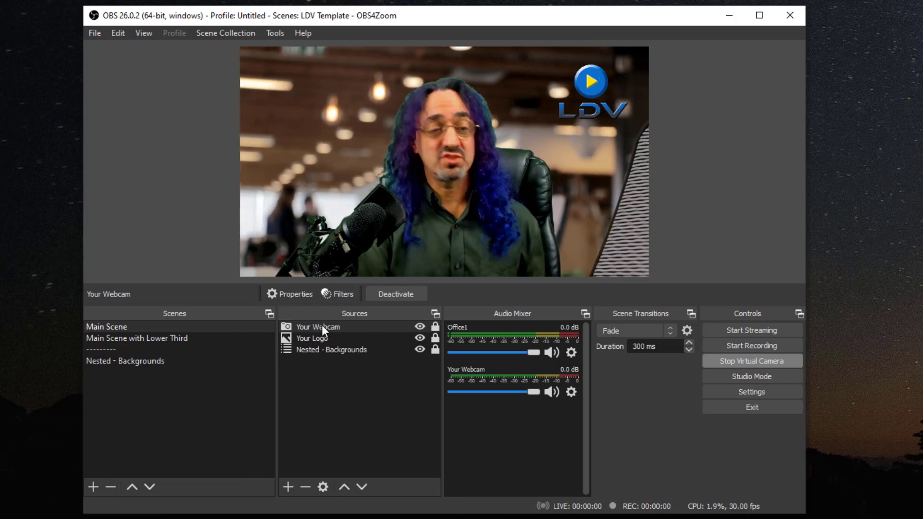
{"action": "left_click", "coordinate": [220, 337]}
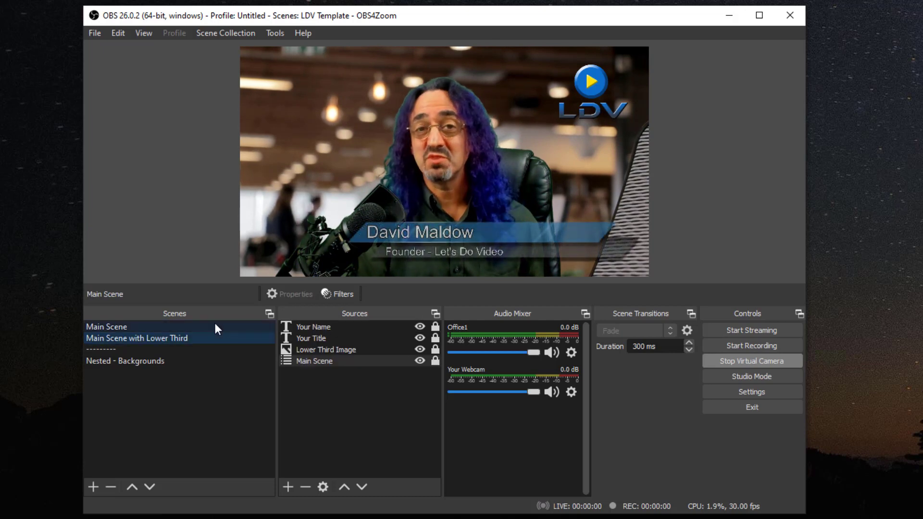